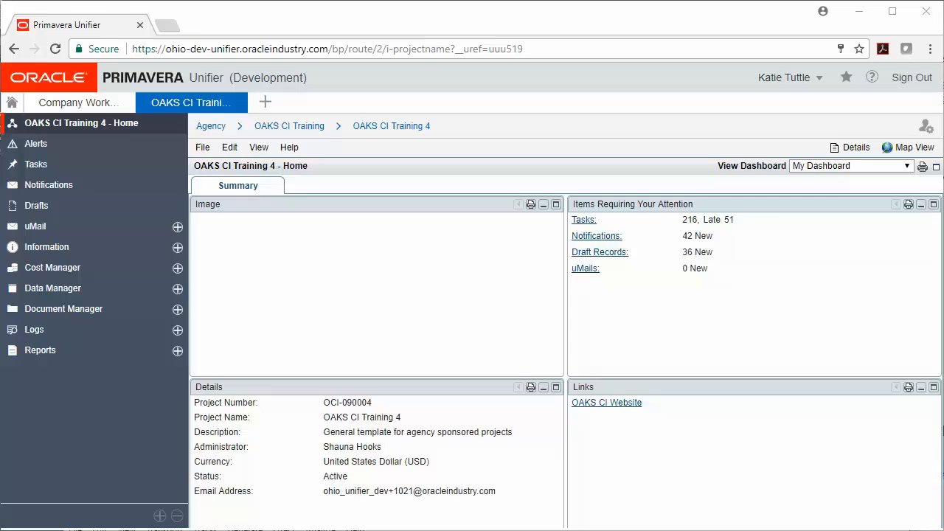
- Create a new Professional Services Pay Request from the project logs and expand its General section
click(136, 332)
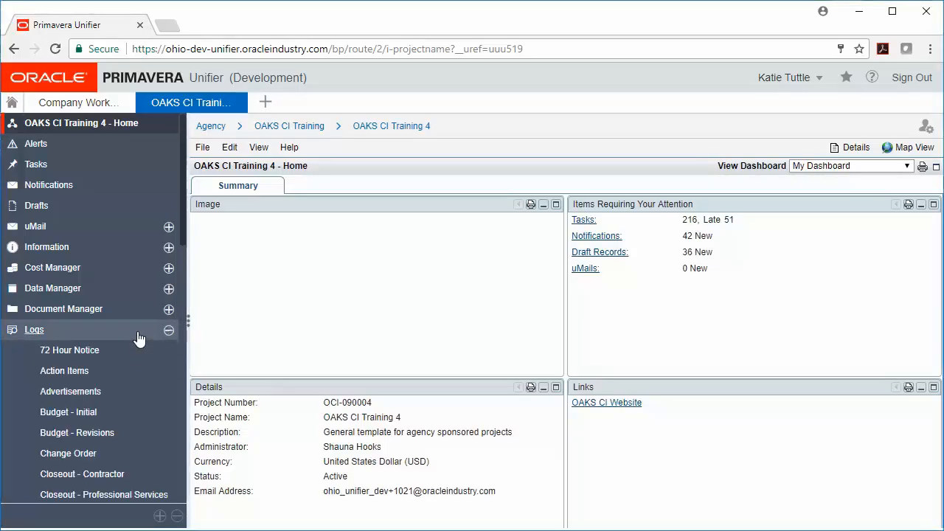
drag(184, 243, 185, 443)
click(148, 375)
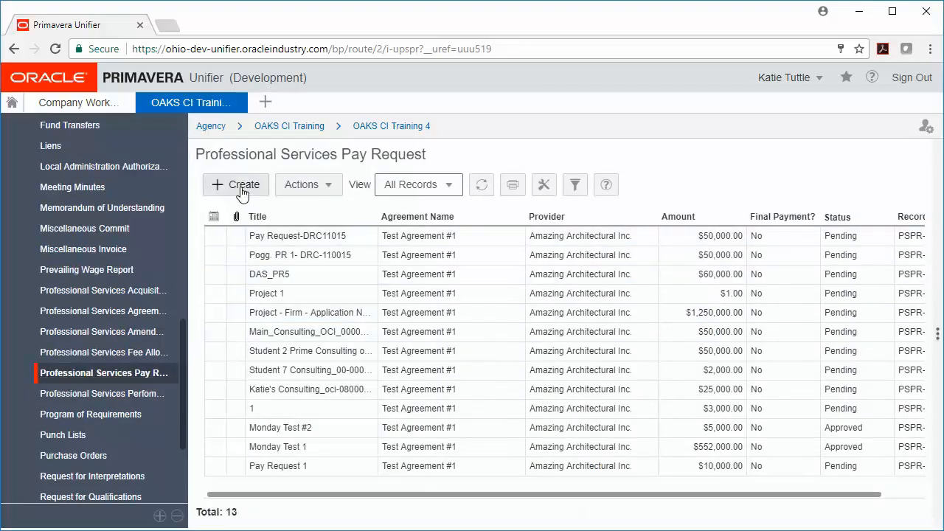
click(242, 189)
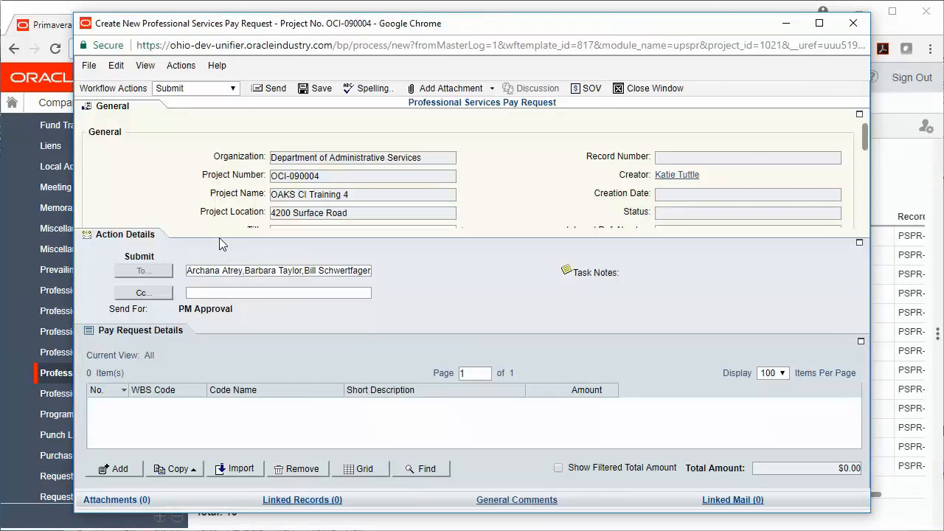
click(149, 118)
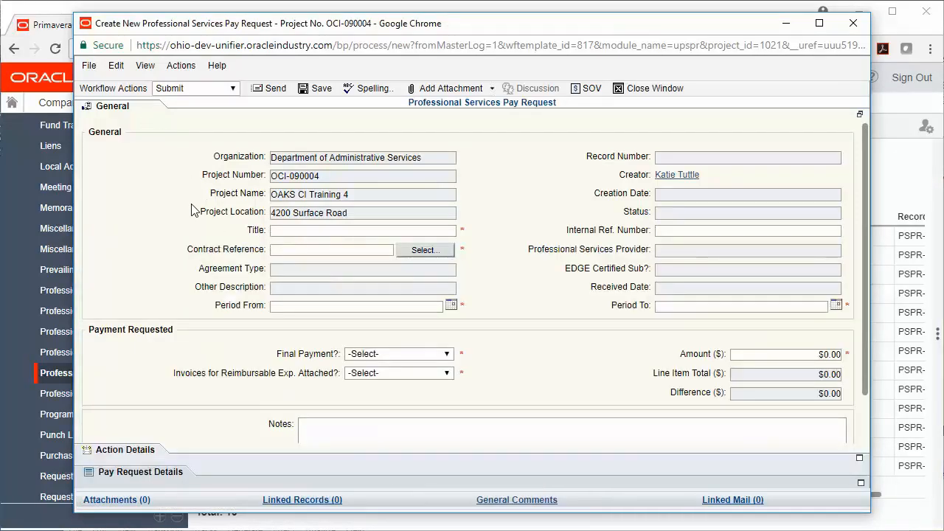
- Title the pay request "OCI-090004, PR001" and choose Test Agreement #1 as its contract reference
click(405, 231)
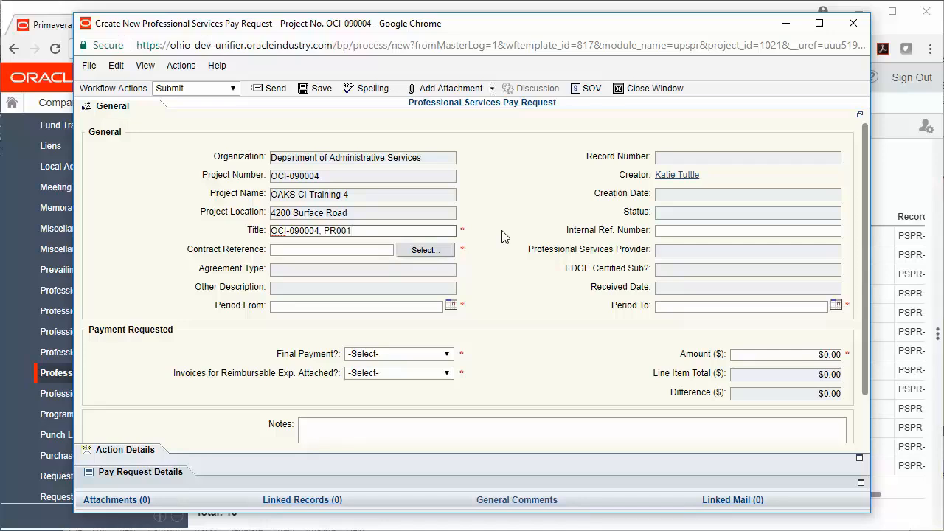
click(434, 250)
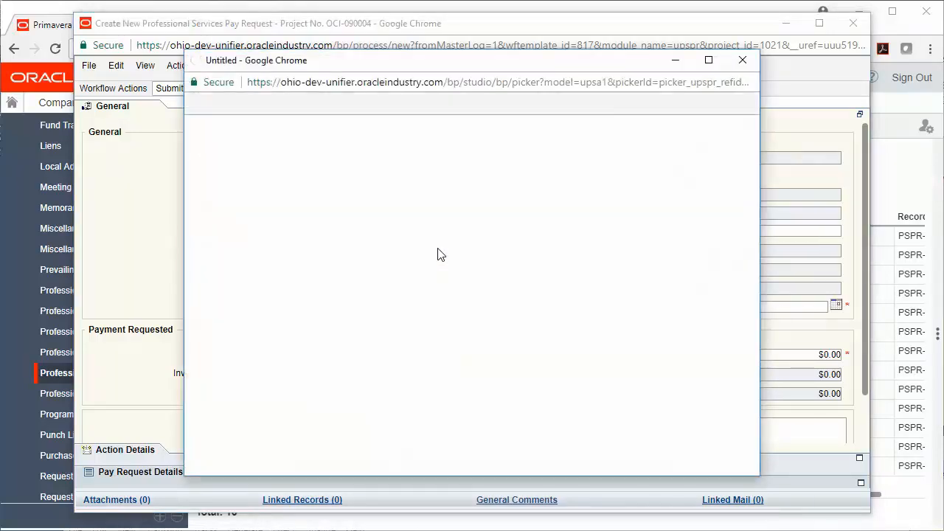
click(303, 204)
click(225, 120)
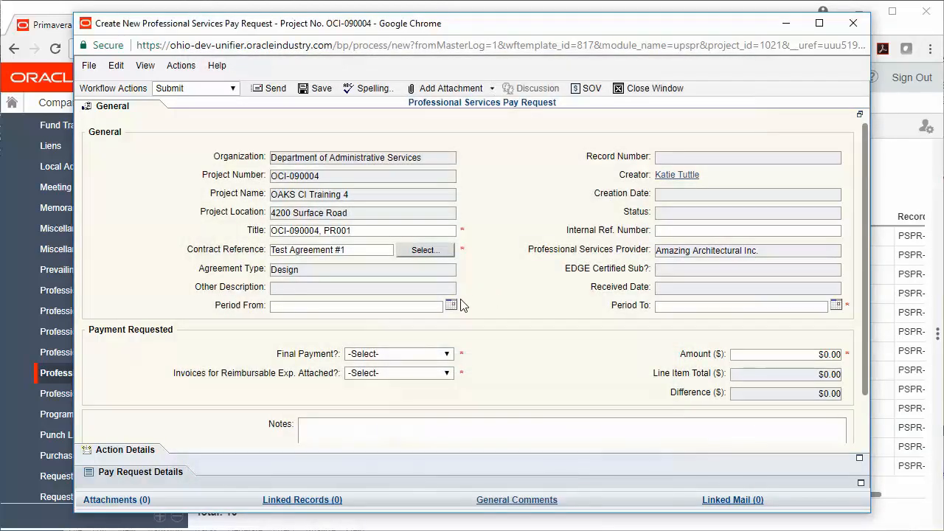
- Set the pay request's Period From date to 07/01/2017 at 05:00 PM
click(452, 305)
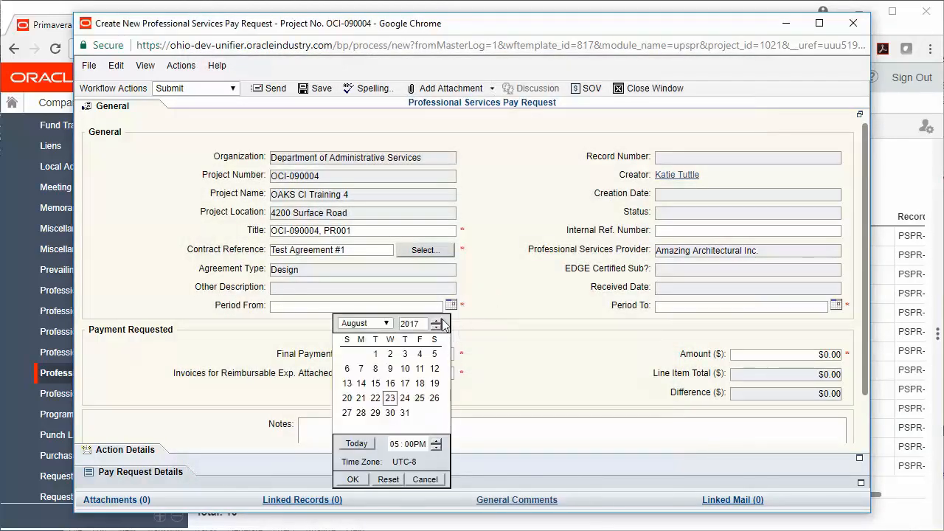
click(387, 324)
click(362, 393)
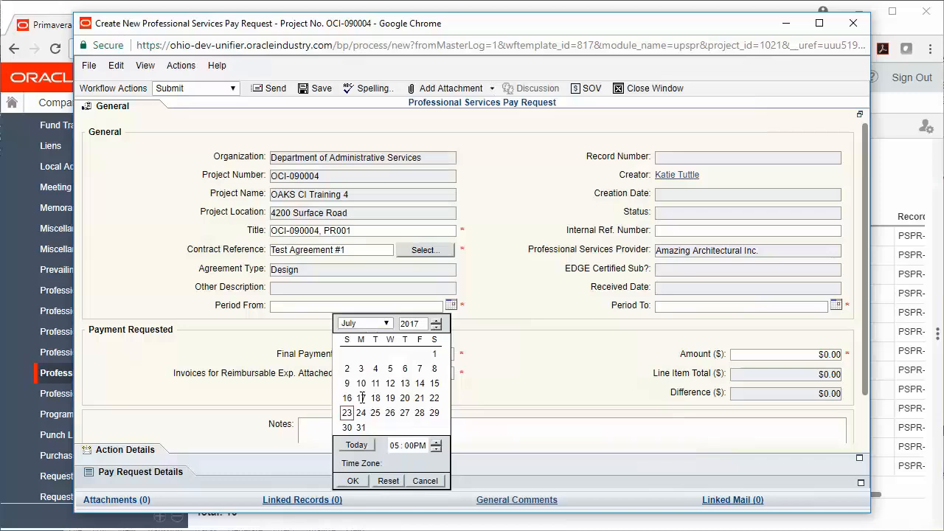
click(435, 353)
click(353, 480)
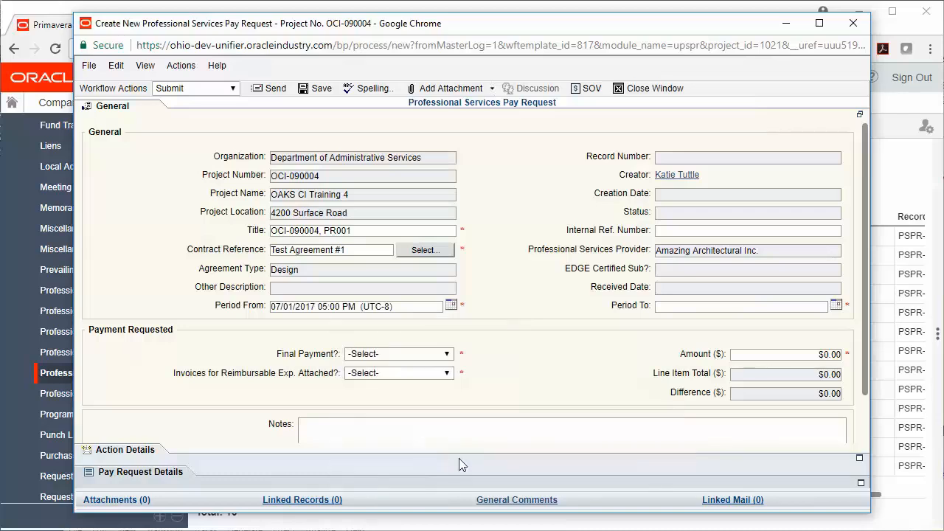
- Set the pay request's Period To date to 07/31/2017 at 05:00 PM
click(836, 305)
click(779, 318)
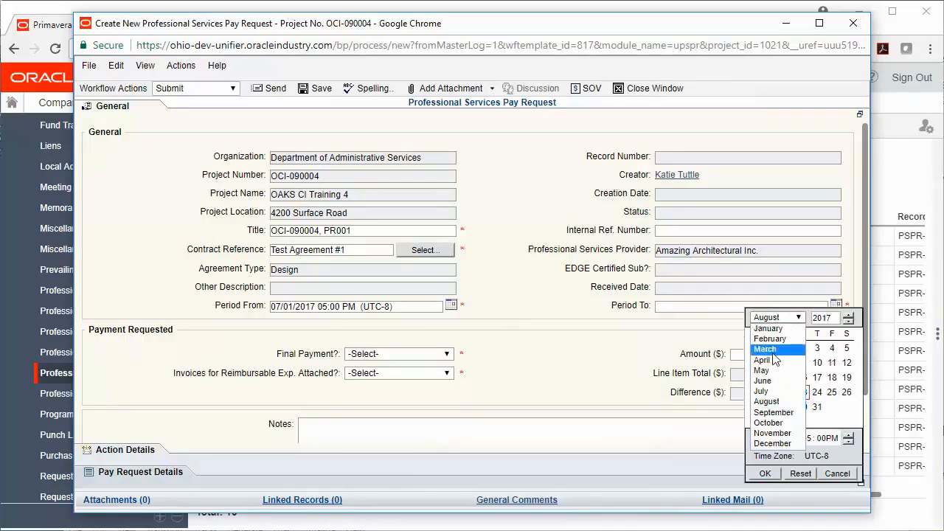
click(766, 391)
click(773, 422)
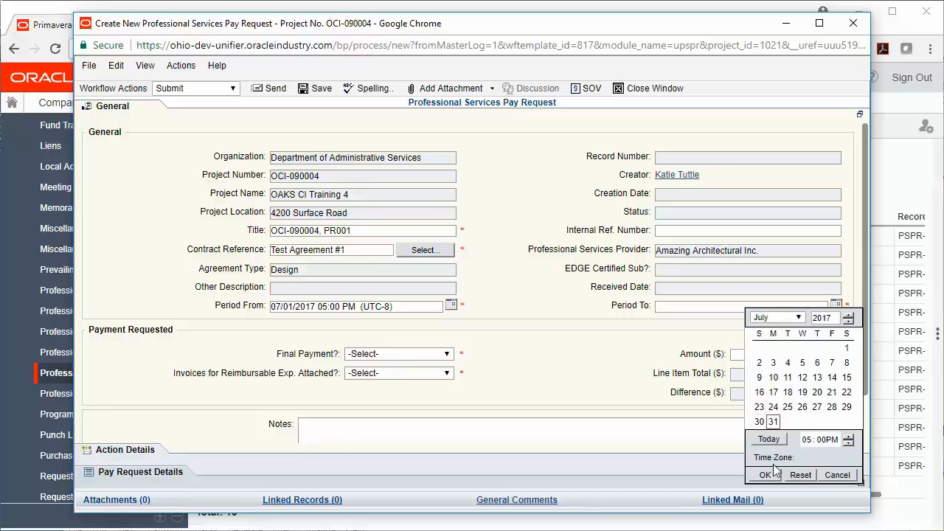
click(766, 476)
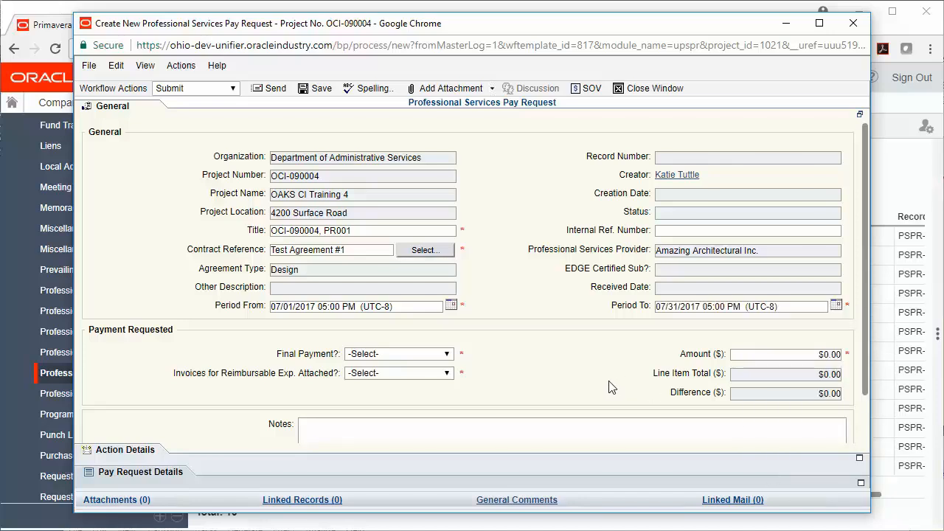
- Answer No to both Final Payment and Invoices for Reimbursable Exp. Attached
click(437, 356)
click(384, 391)
click(447, 373)
click(425, 409)
- Enter a requested payment amount of $60,000 and save the pay request as a draft
click(767, 354)
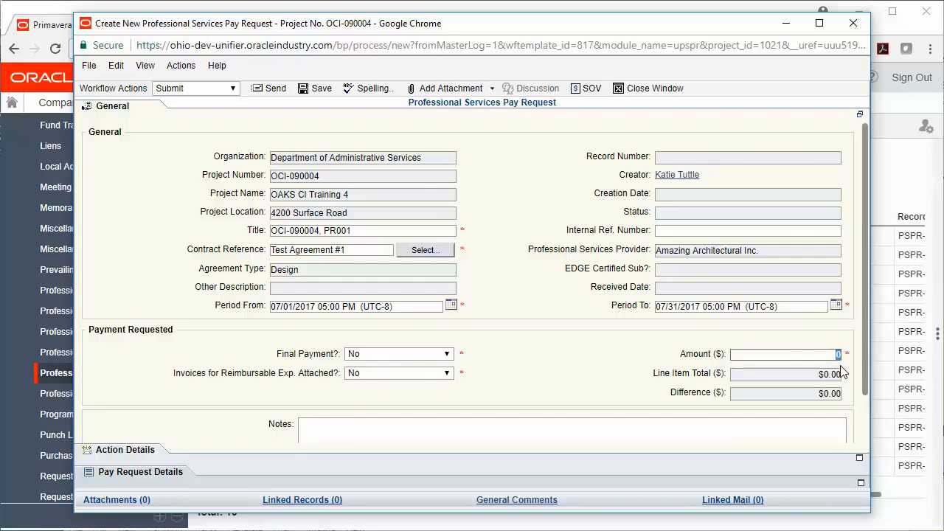
text(60,000)
click(661, 360)
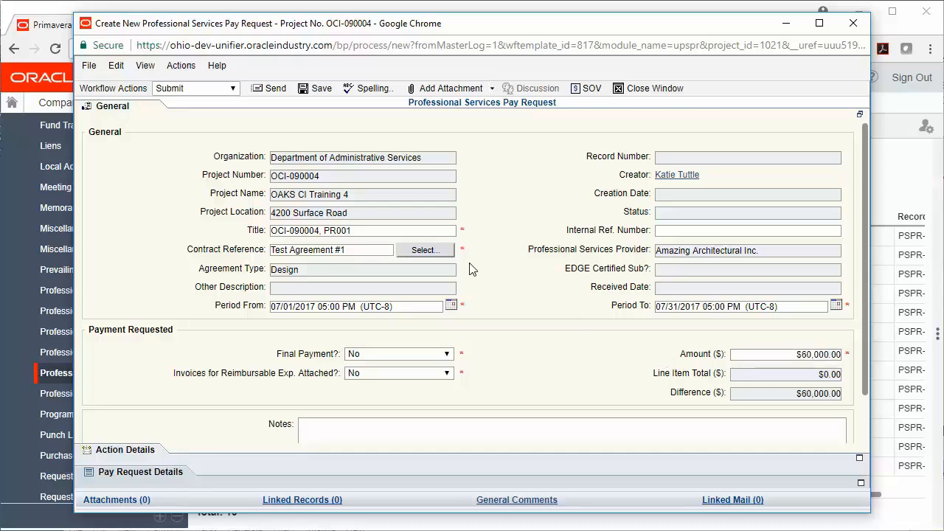
click(320, 90)
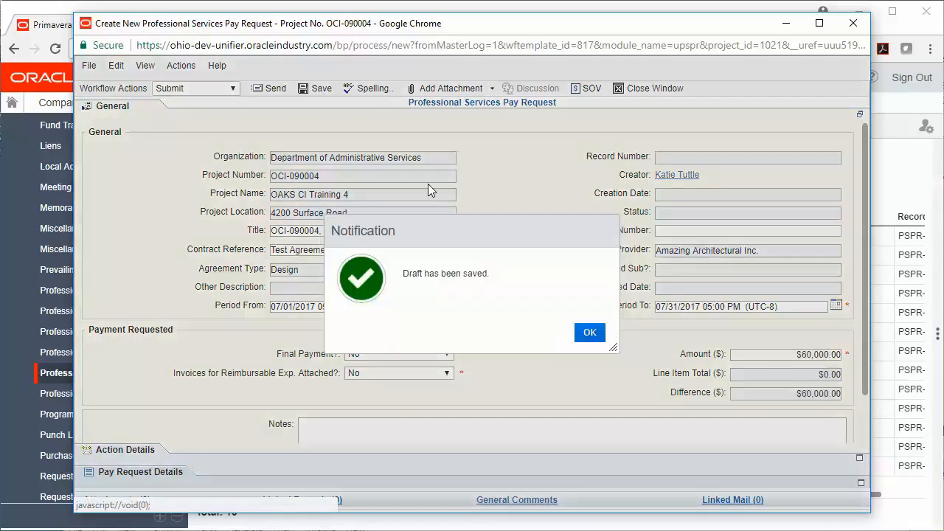
click(590, 333)
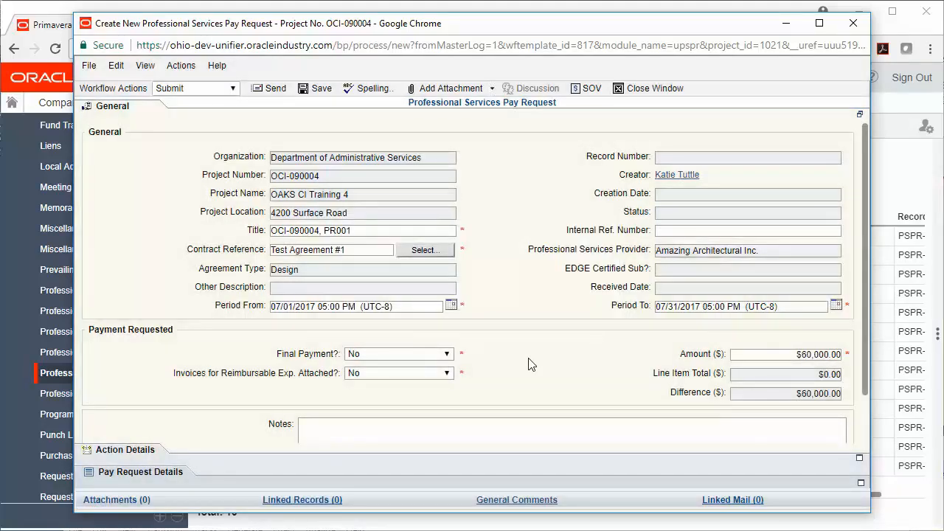
- From Pay Request Details, examine the agreement's Schedule of Values, including pending pay requests and remaining commit balances, and close it
click(135, 475)
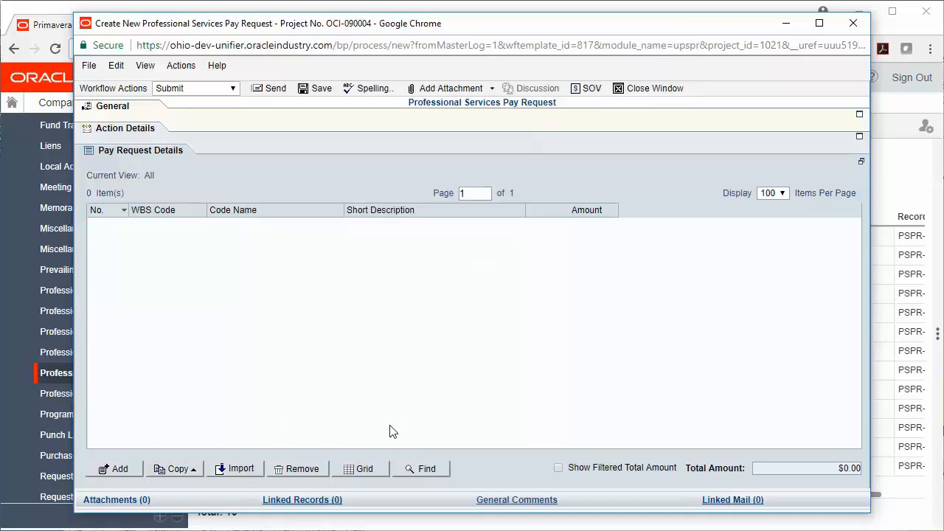
click(591, 90)
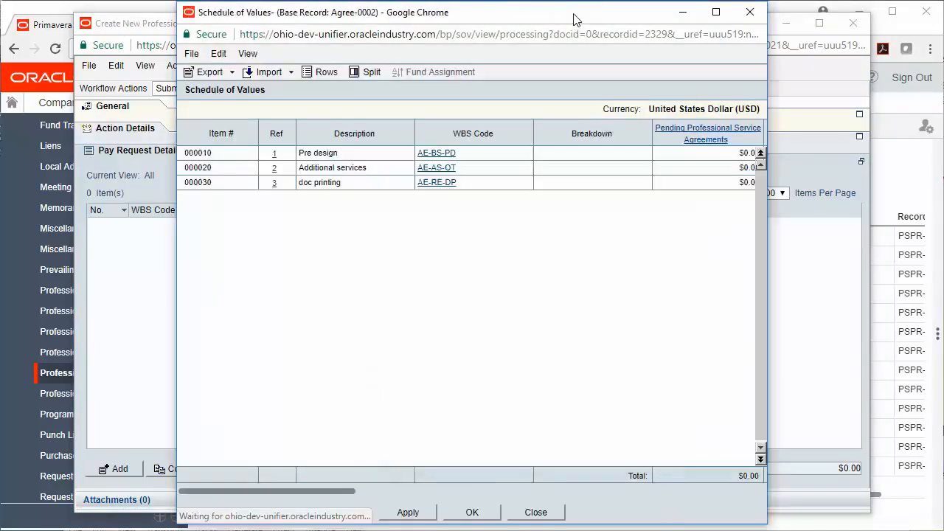
drag(573, 22, 415, 20)
drag(607, 113, 890, 121)
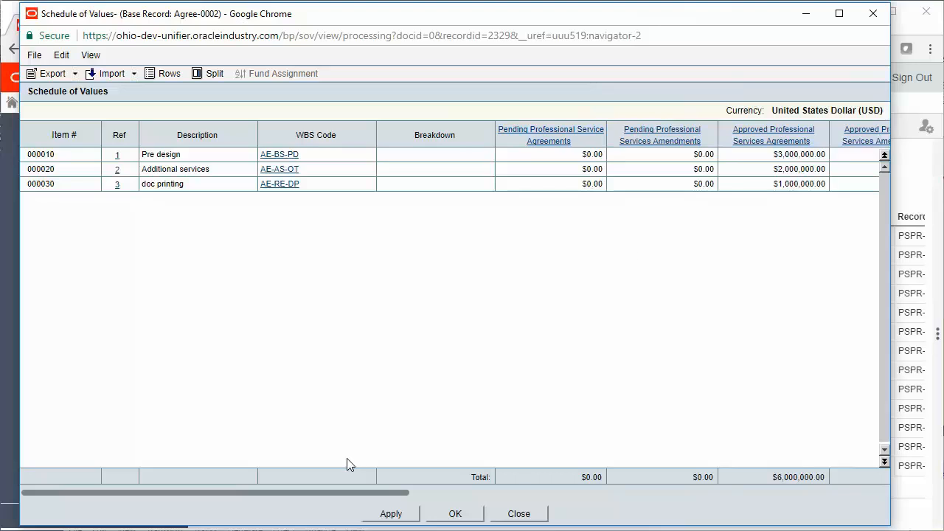
drag(328, 493, 751, 491)
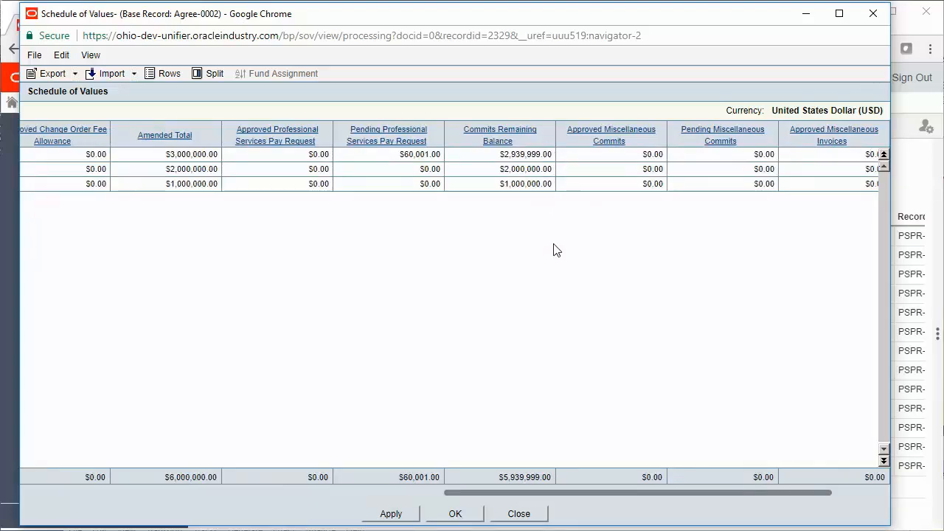
click(875, 15)
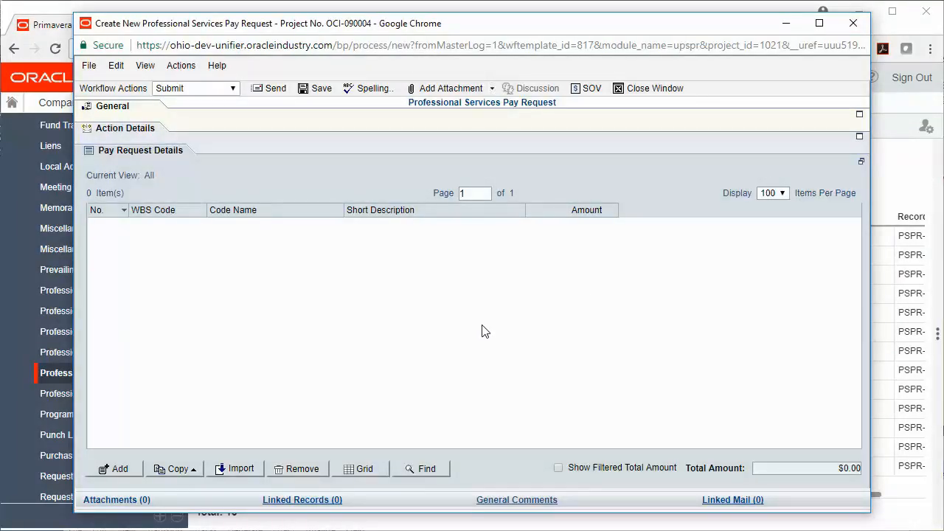
- Add a pay request line item and assign it WBS code AE-BS-PD from the Pre design row of the Schedule of Values
click(133, 476)
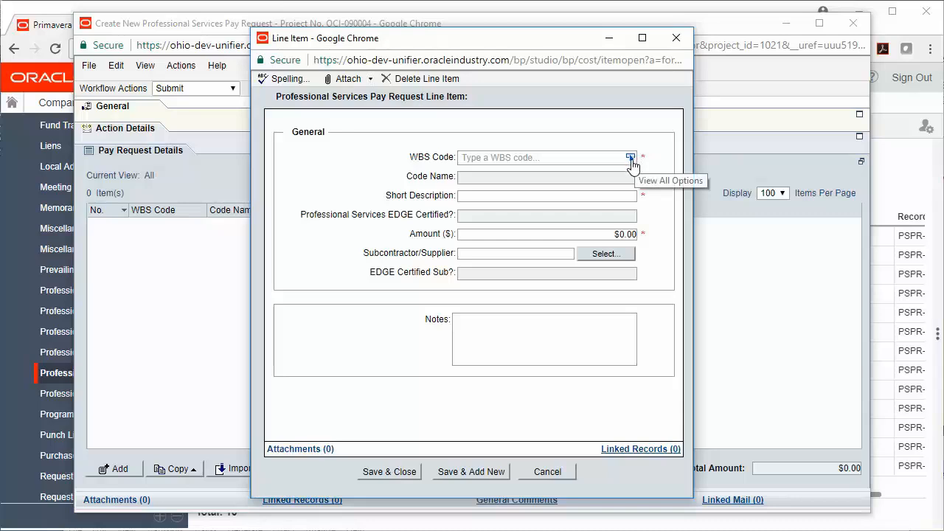
click(631, 159)
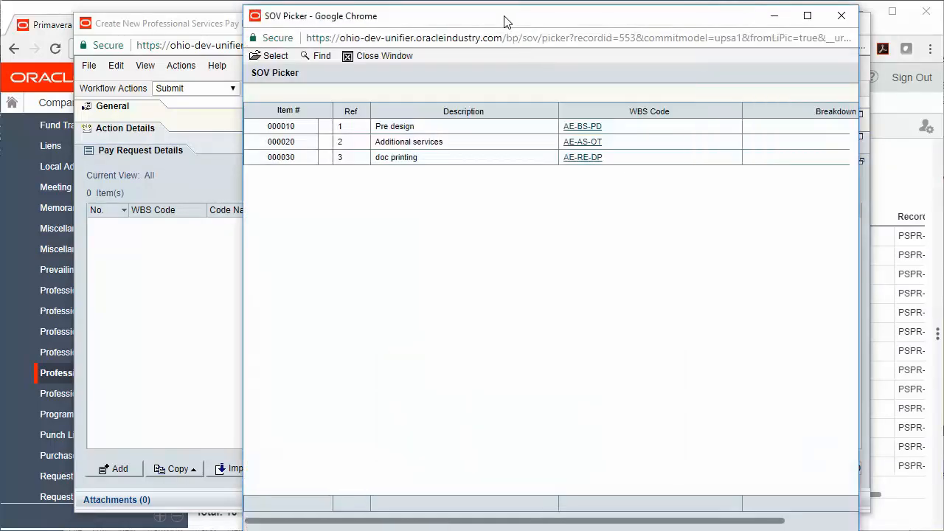
drag(506, 22, 276, 25)
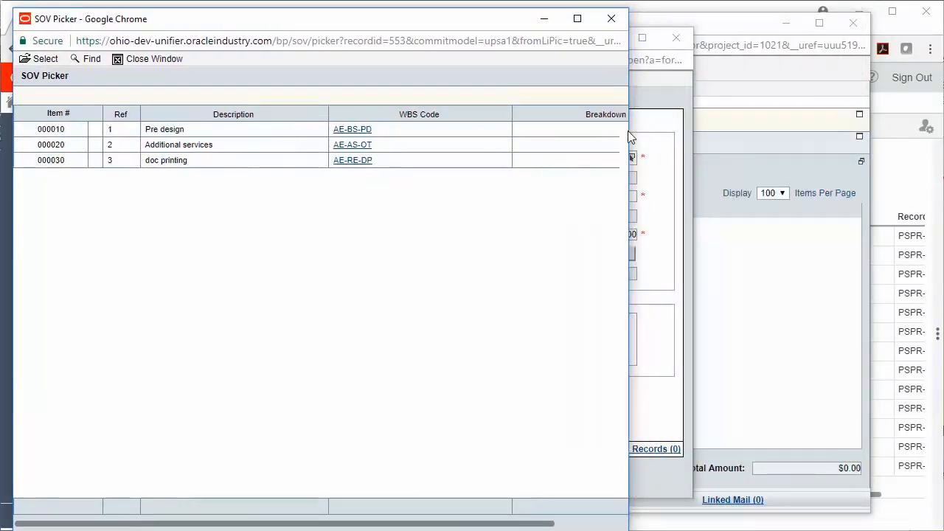
drag(628, 131, 828, 130)
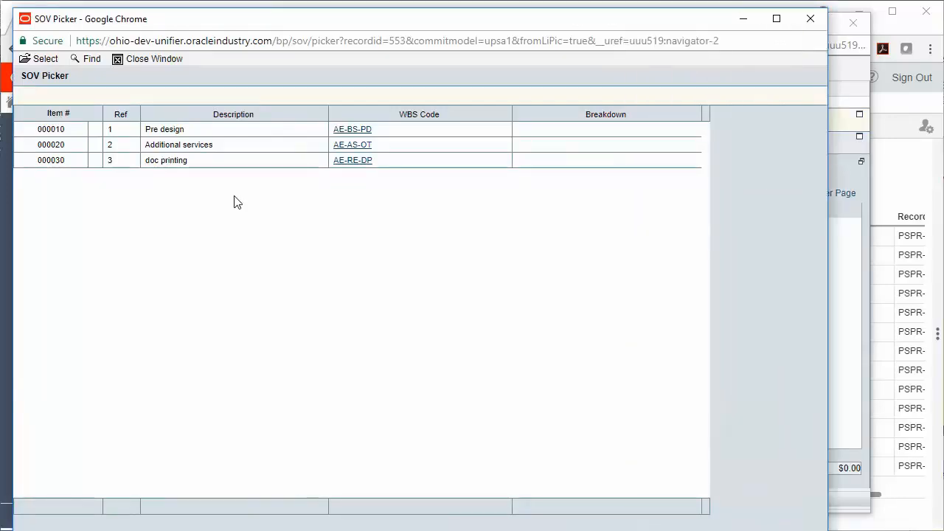
click(243, 136)
click(37, 59)
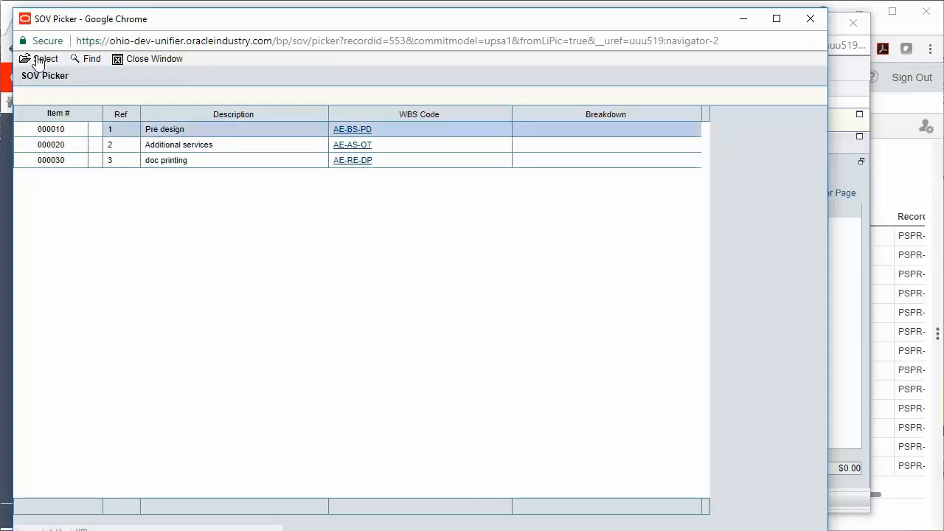
- Describe the line item as "Pre design- phase 1", set its amount to $60,000, and save and close it
click(562, 196)
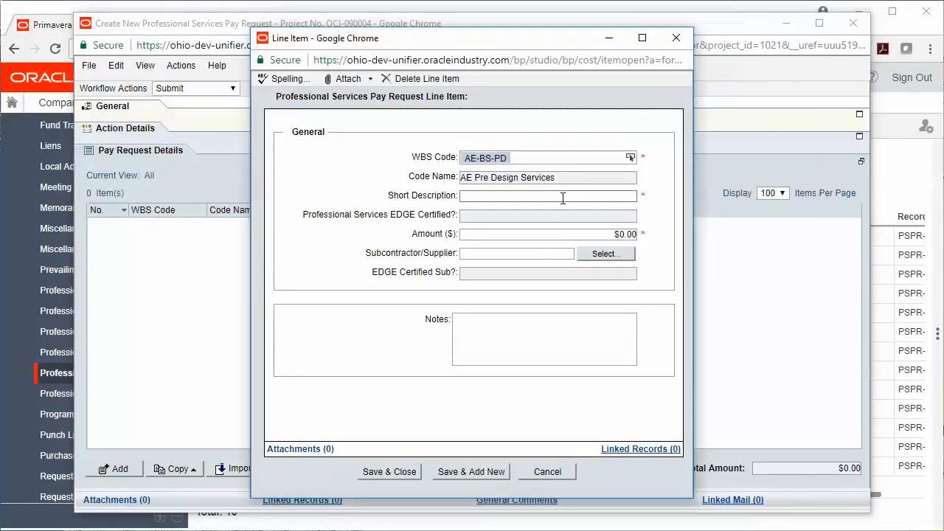
text(Pre design- phase 1)
key(Tab)
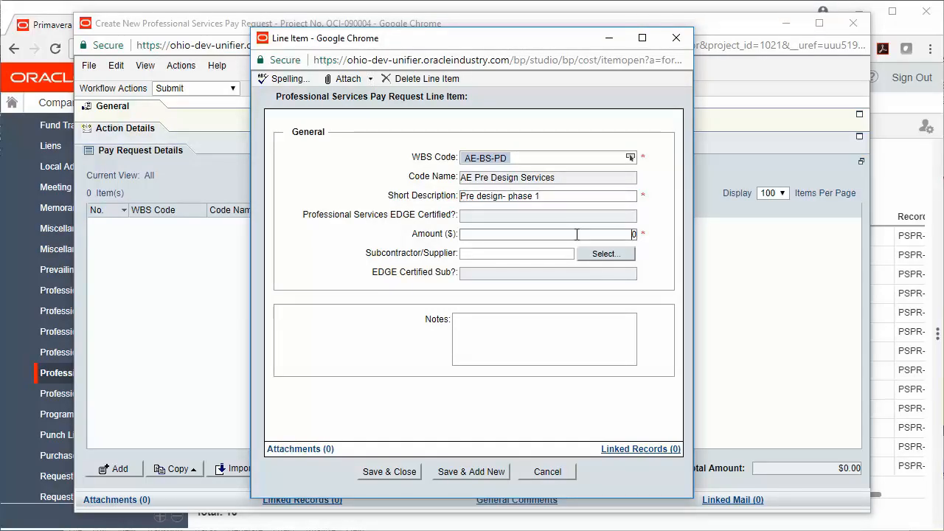
click(660, 234)
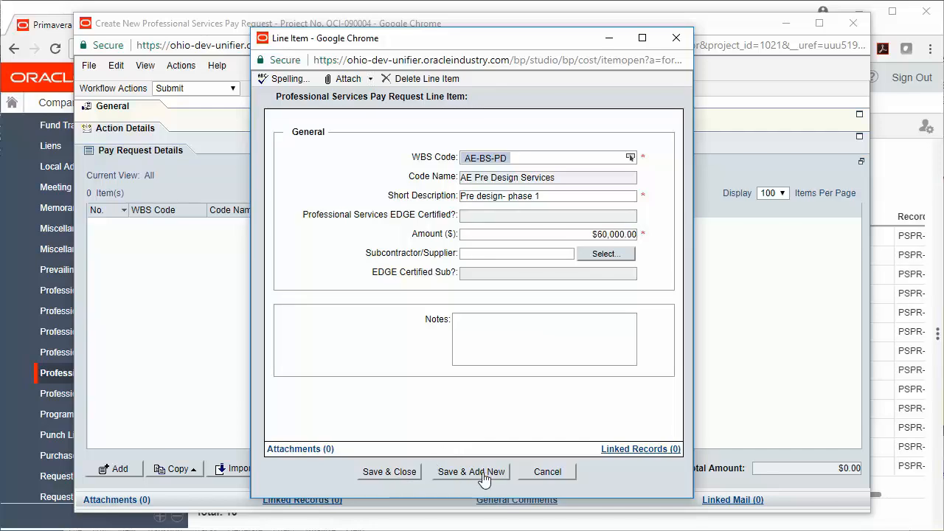
click(412, 473)
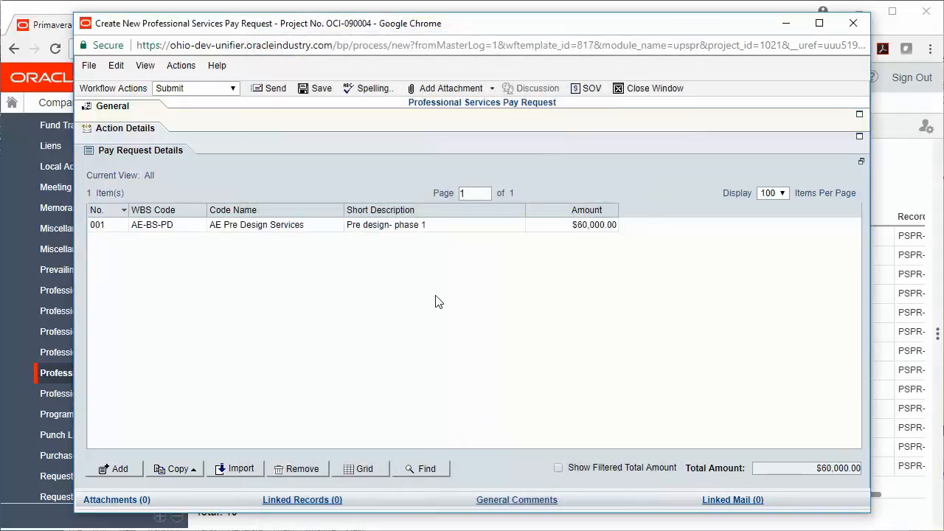
- Check the payment totals and action recipients, and send the pay request for PM Approval with the Submit action
click(112, 107)
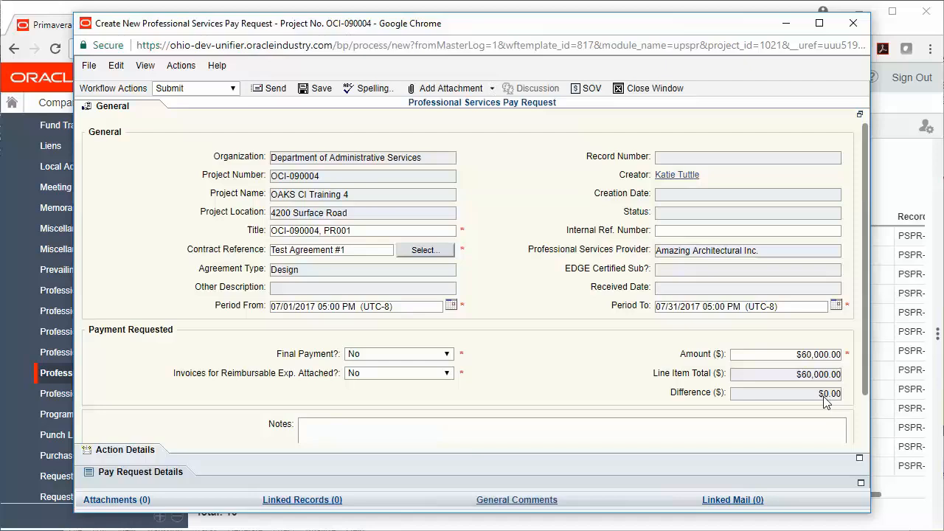
click(480, 94)
click(143, 457)
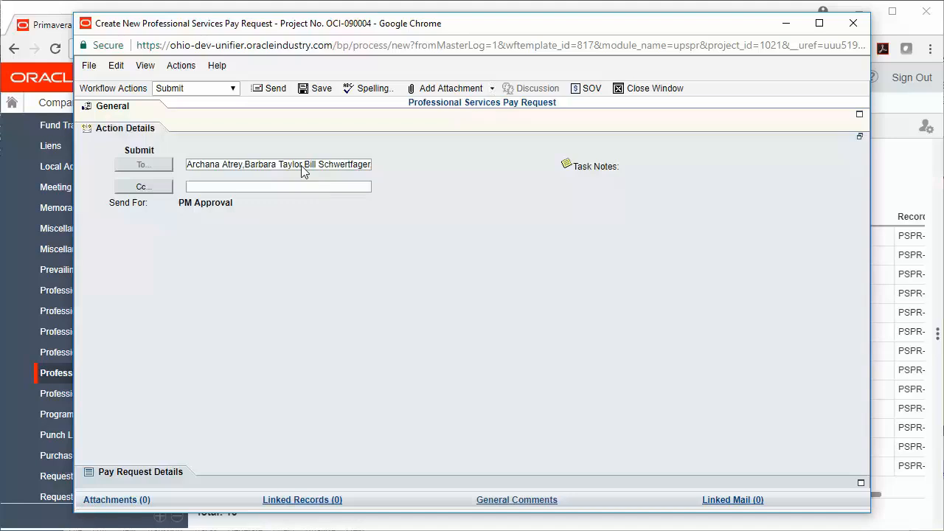
click(275, 95)
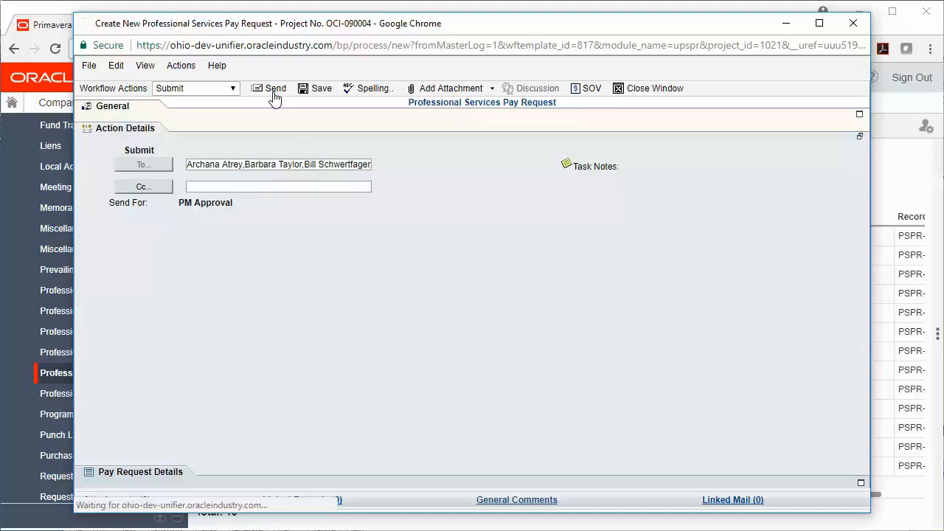